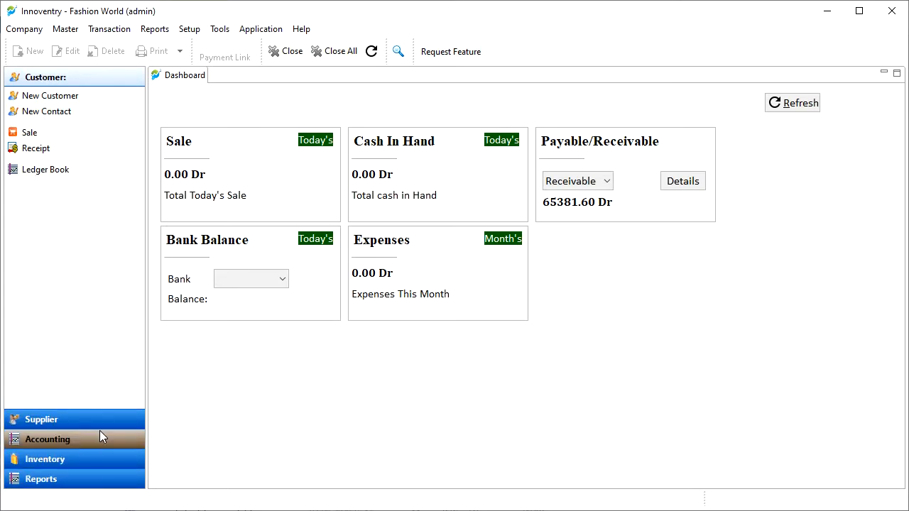
left_click(99, 460)
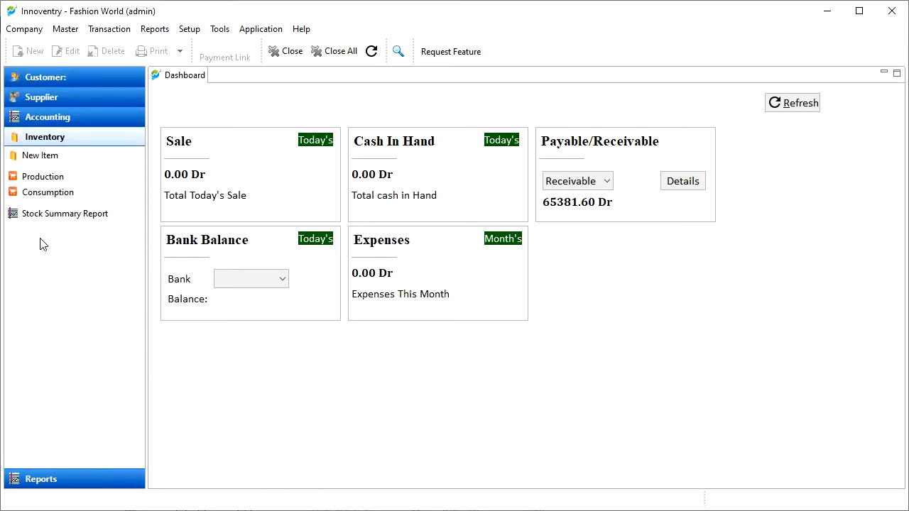
left_click(71, 221)
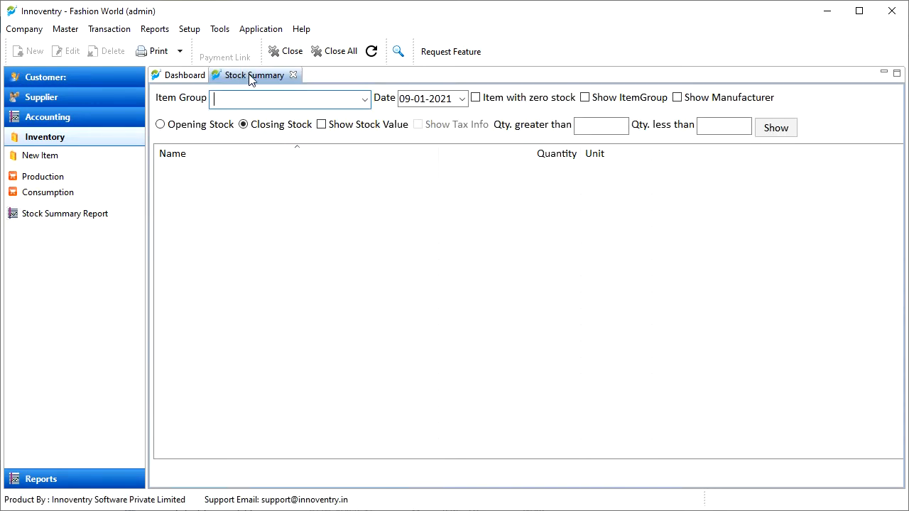
left_click(292, 75)
Open the Stock Summary report from the stock reports
left_click(155, 30)
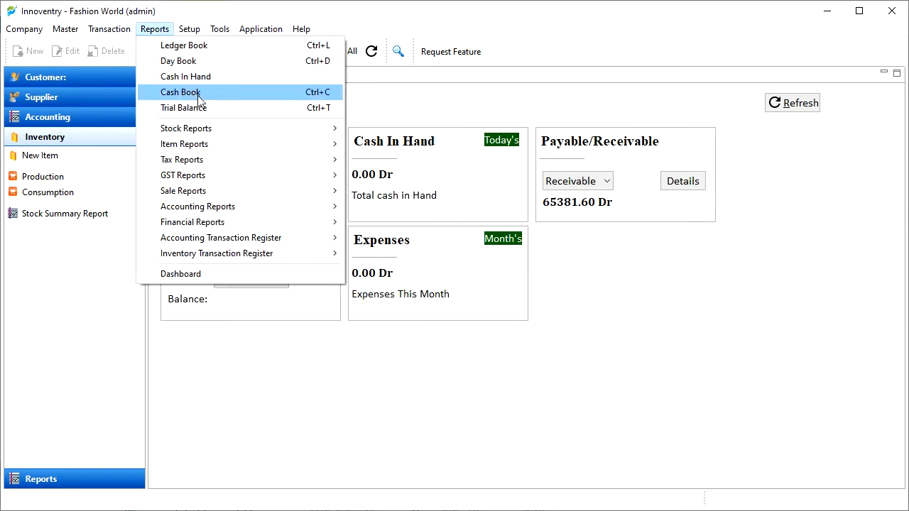
mouse_move(204, 133)
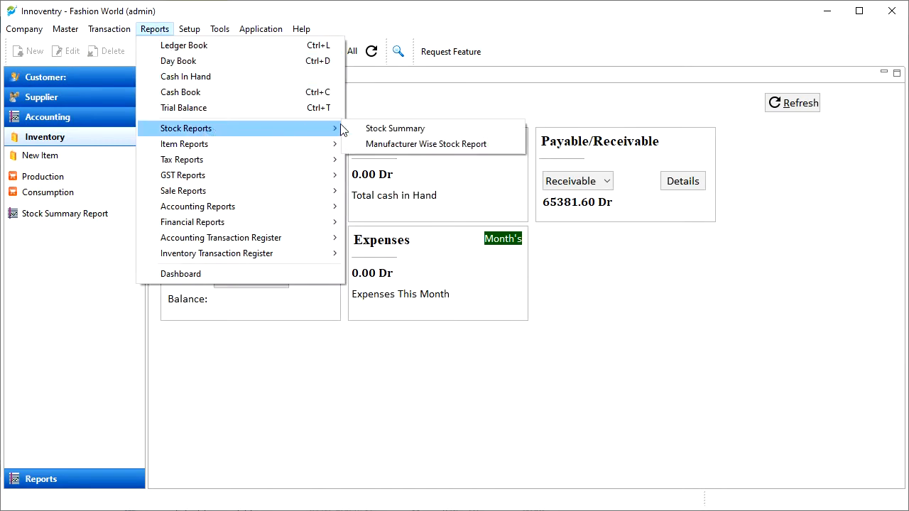
left_click(422, 131)
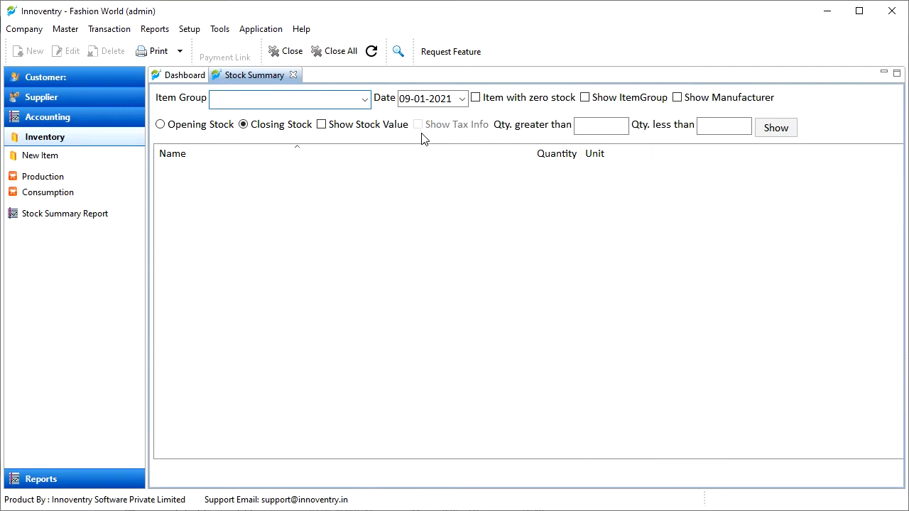
Generate the closing stock summary for the TopWear item group as of 09-01-2021
left_click(239, 103)
left_click(365, 100)
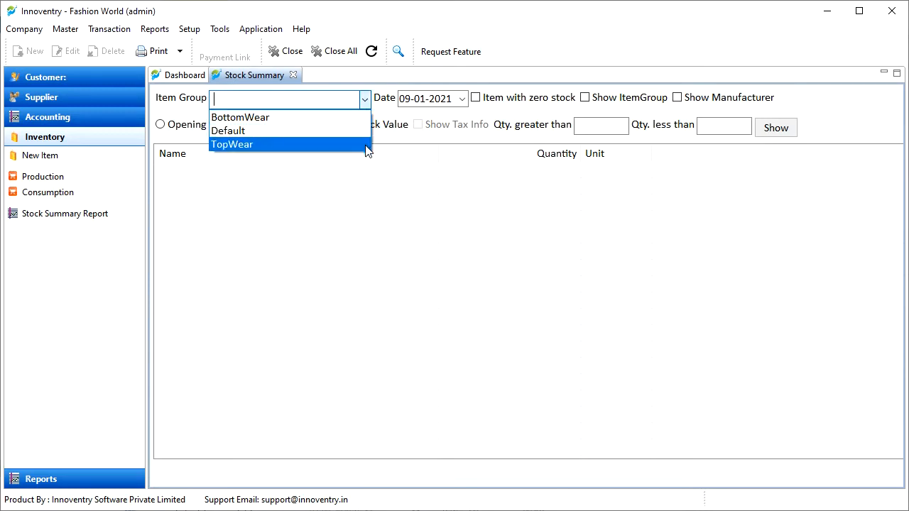
left_click(367, 147)
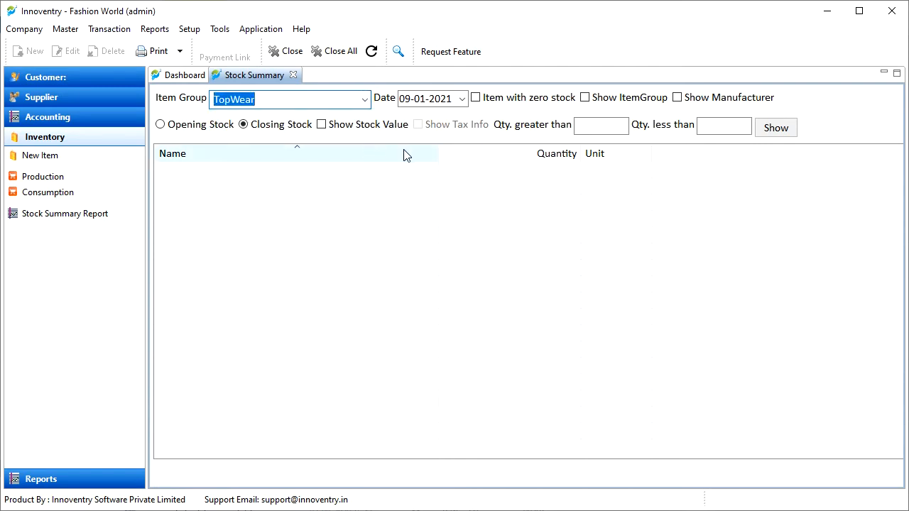
left_click(462, 100)
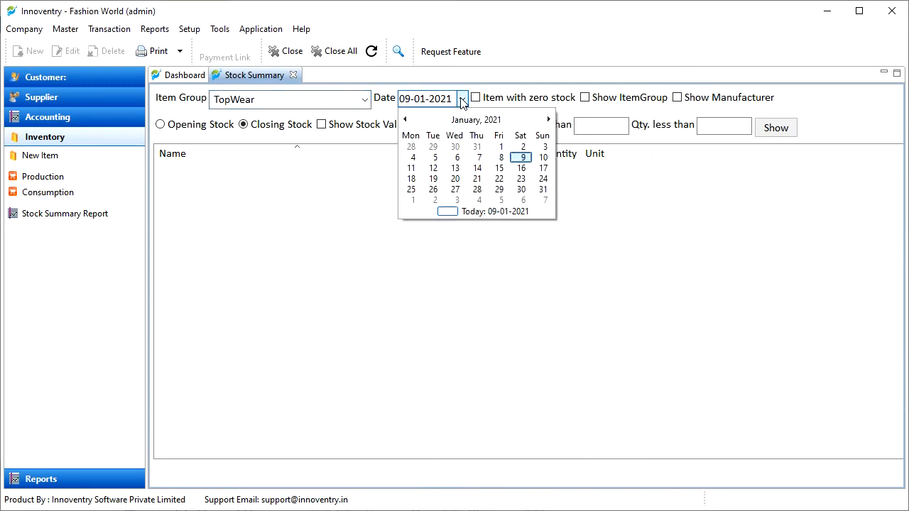
left_click(522, 158)
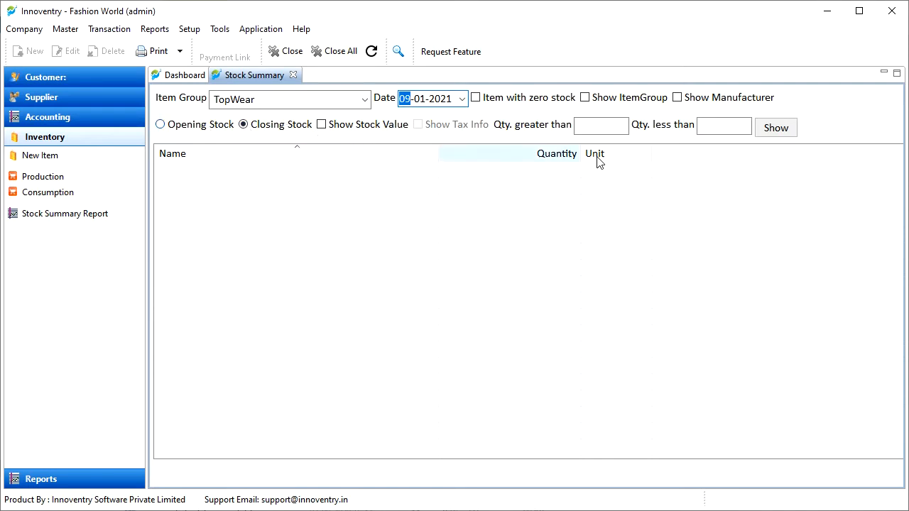
left_click(773, 131)
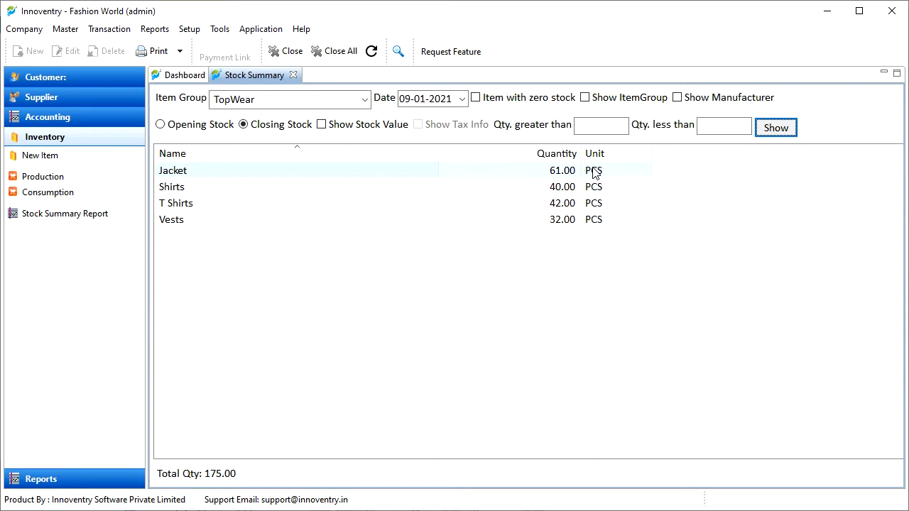
Clear the item group filter and regenerate the stock summary for all groups
left_click(210, 106)
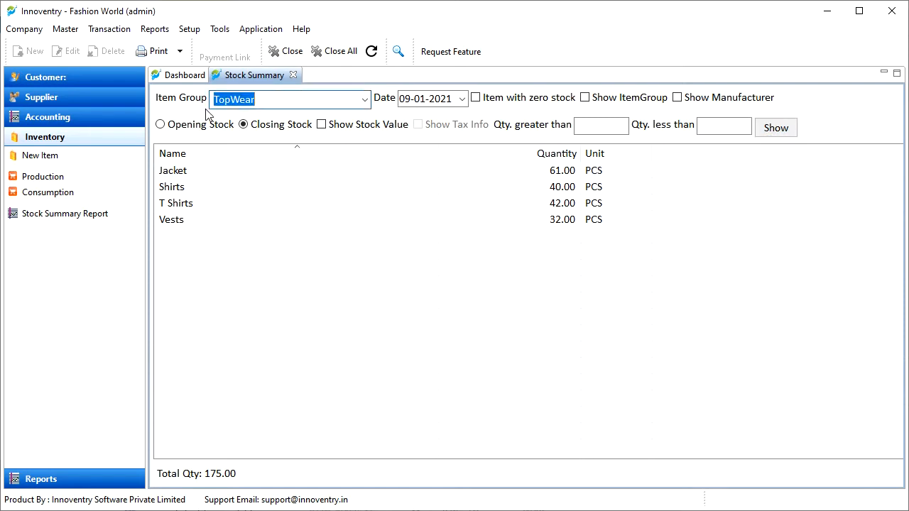
key("BackSpace")
left_click(769, 128)
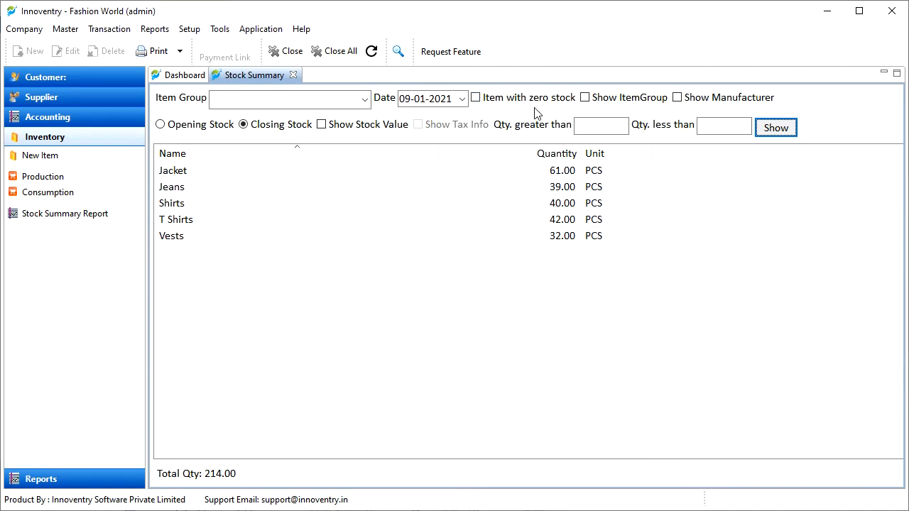
Include items with zero stock in the report, regenerate it, and check the Blazers and TrackPants rows
left_click(475, 99)
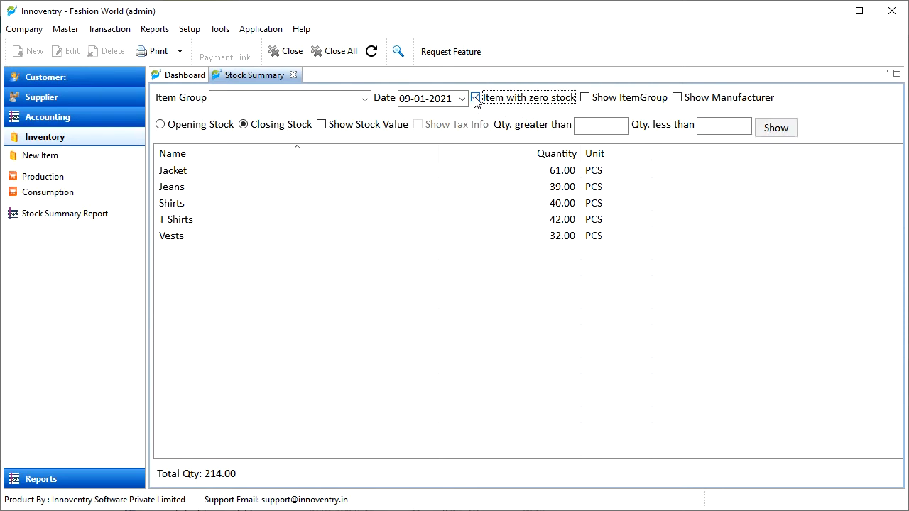
left_click(781, 128)
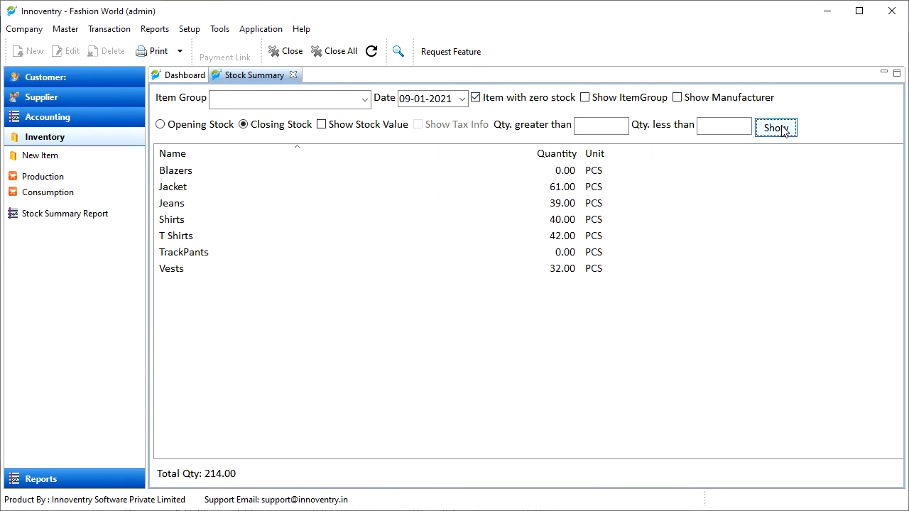
left_click(548, 175)
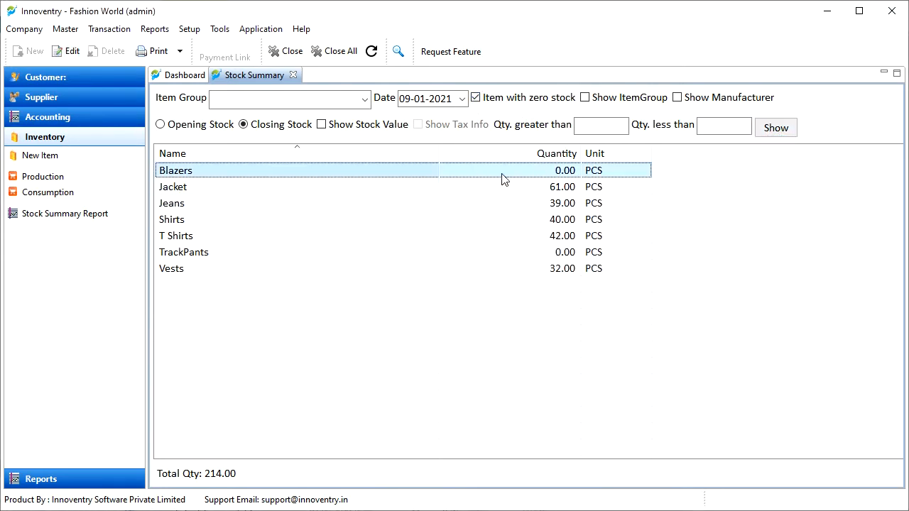
left_click(534, 255)
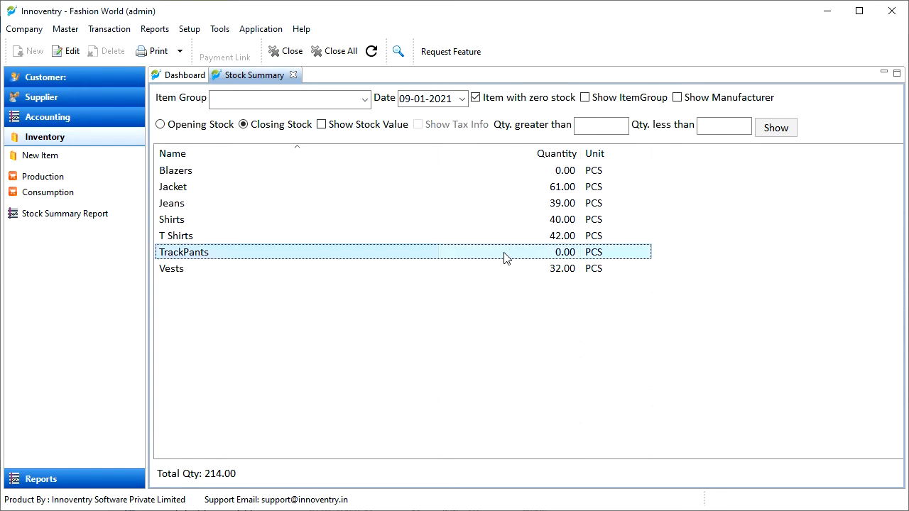
Add the item group and manufacturer details to the stock summary and regenerate it
left_click(585, 99)
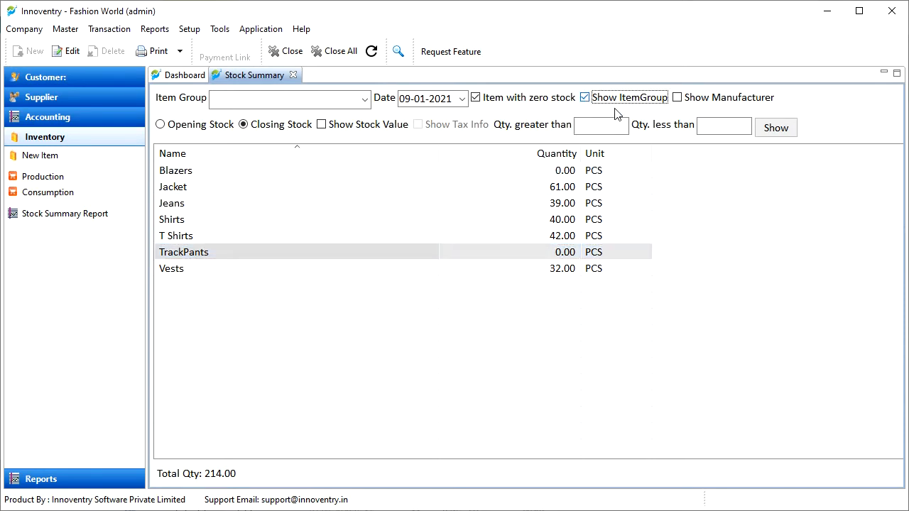
left_click(774, 129)
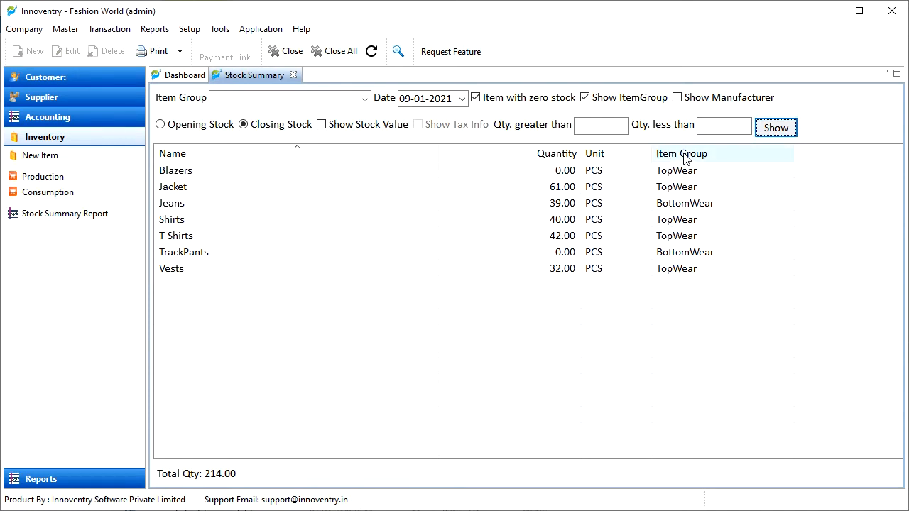
left_click(678, 98)
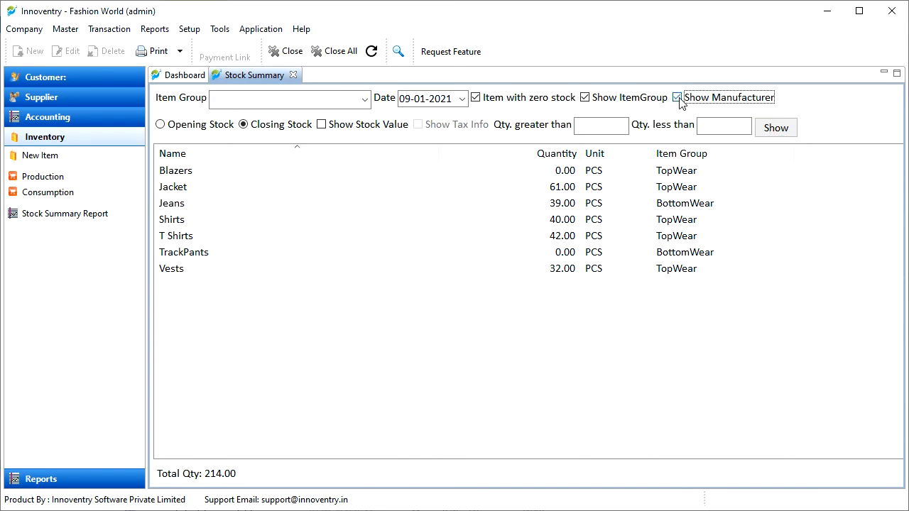
left_click(777, 130)
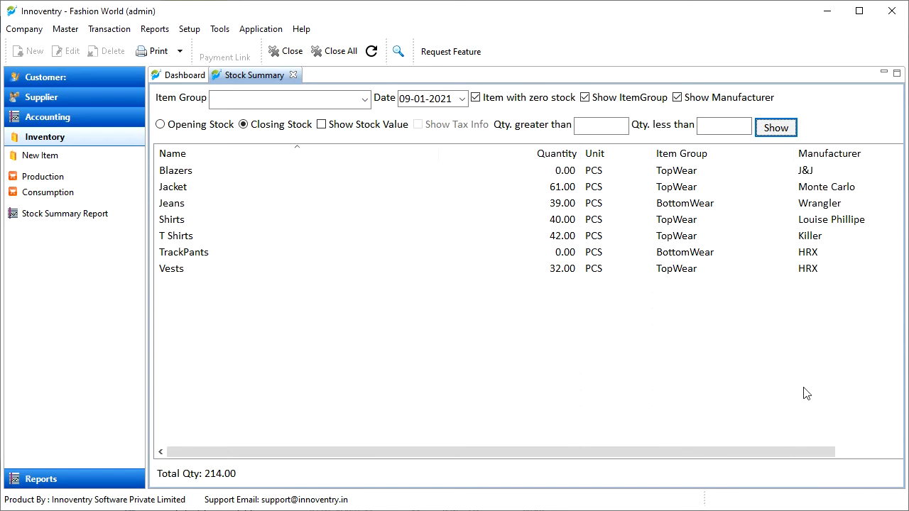
left_click_drag(791, 459, 753, 476)
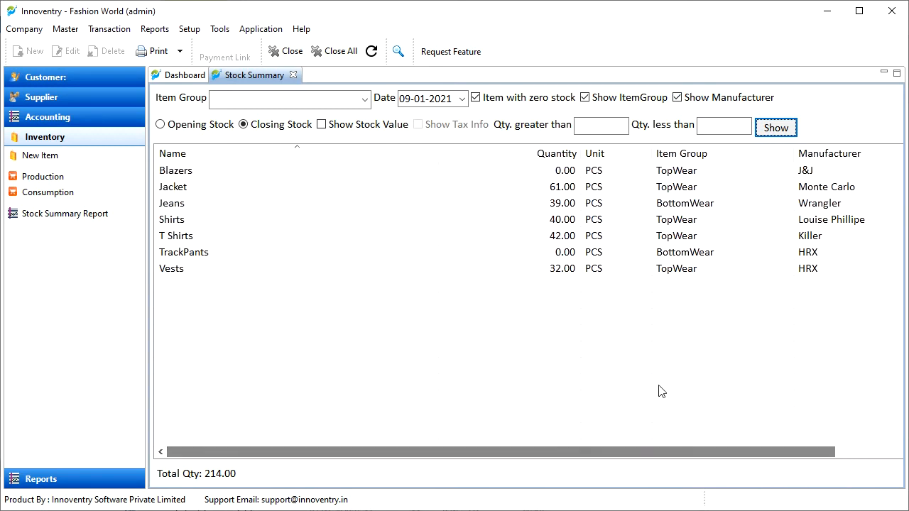
Switch the stock summary from closing stock to opening stock and regenerate it
left_click(161, 126)
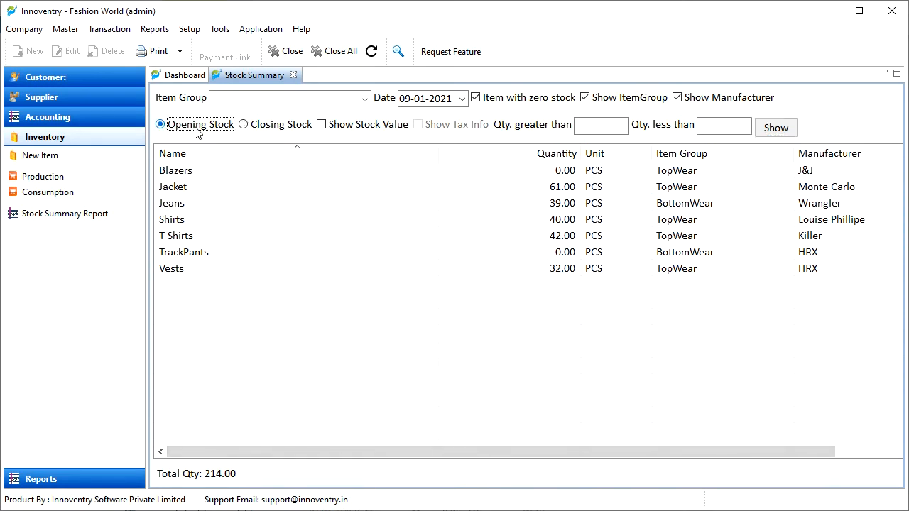
left_click(244, 126)
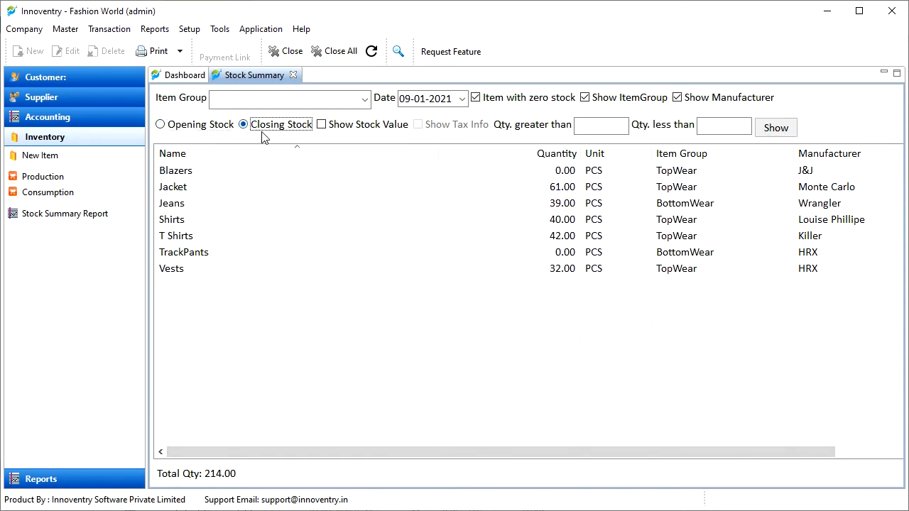
left_click(161, 128)
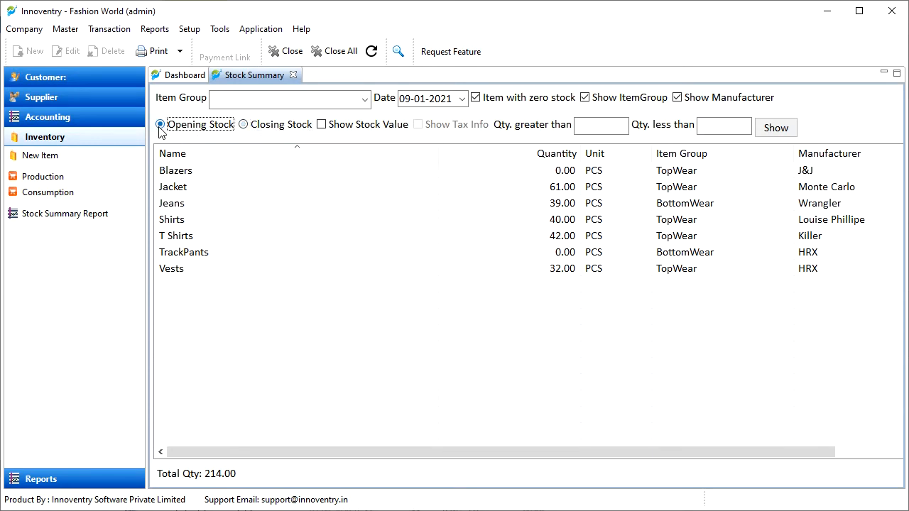
left_click(776, 131)
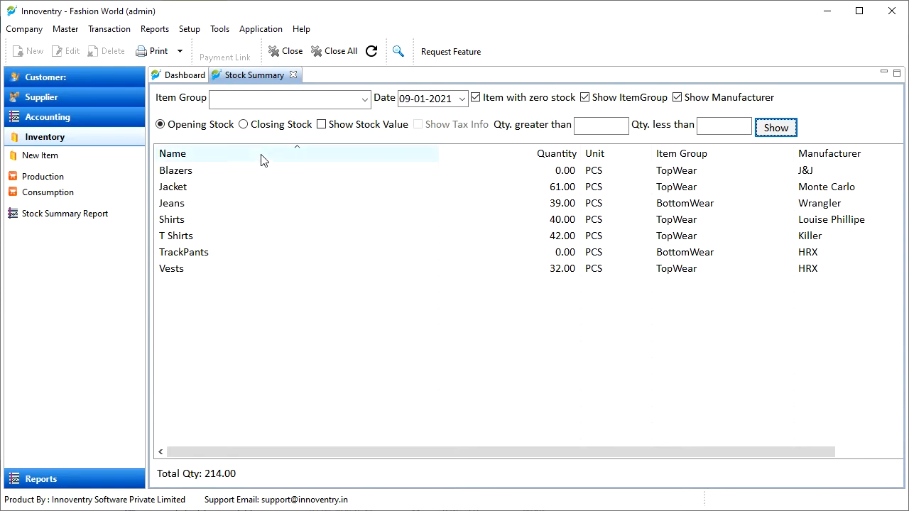
Include stock values in the report, regenerate it, and review the HSN code, rate and amount columns
left_click(322, 128)
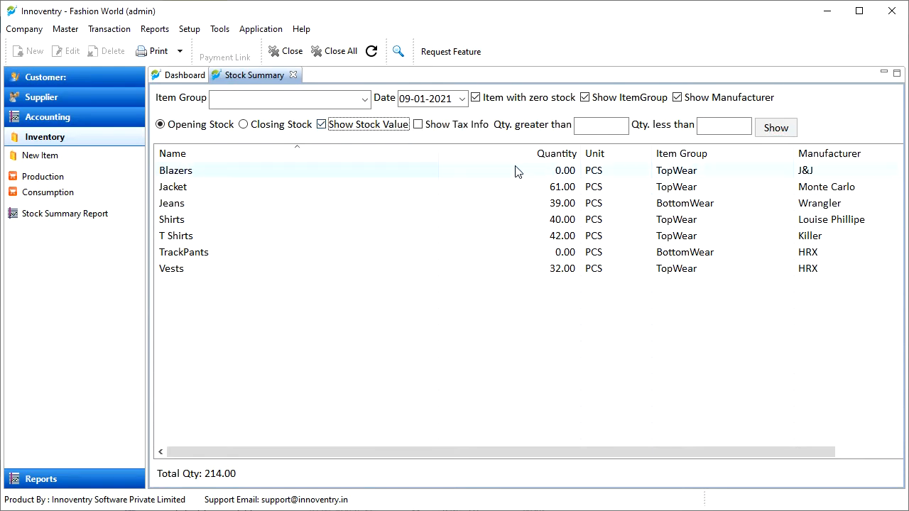
left_click(767, 132)
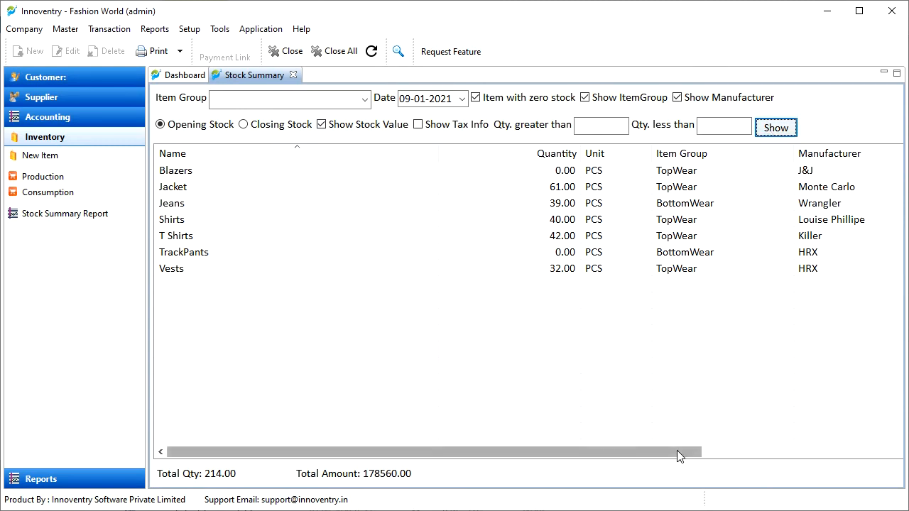
left_click_drag(677, 452, 901, 453)
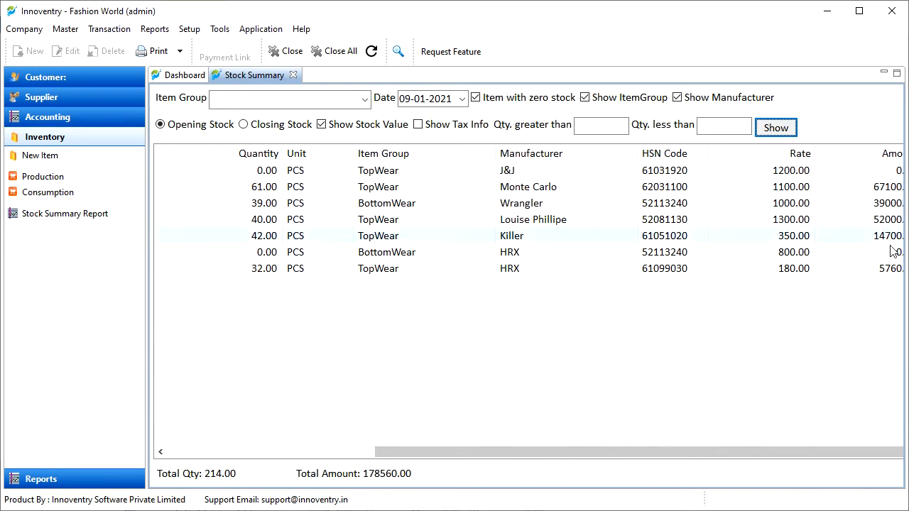
left_click_drag(845, 448, 591, 439)
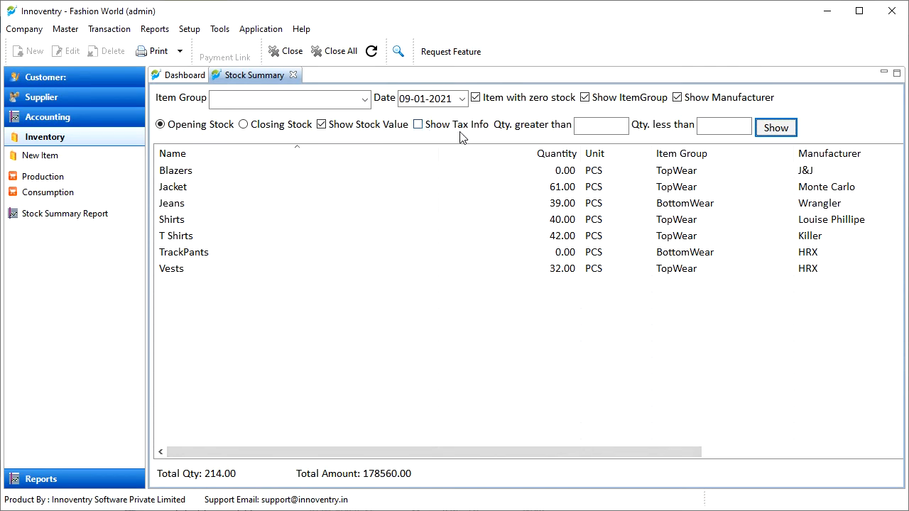
Include tax information in the report, regenerate it, and review the tax, rate with tax and total amount columns
left_click(419, 125)
left_click(775, 131)
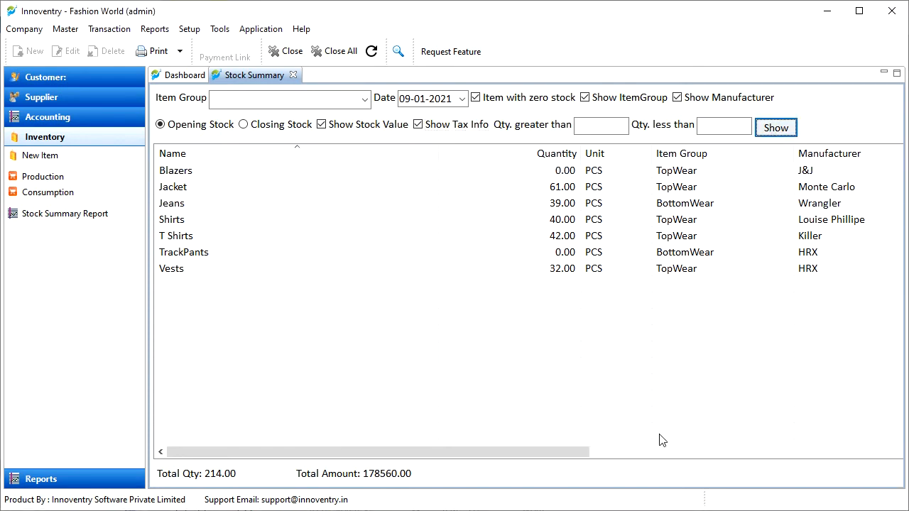
left_click_drag(567, 450, 899, 450)
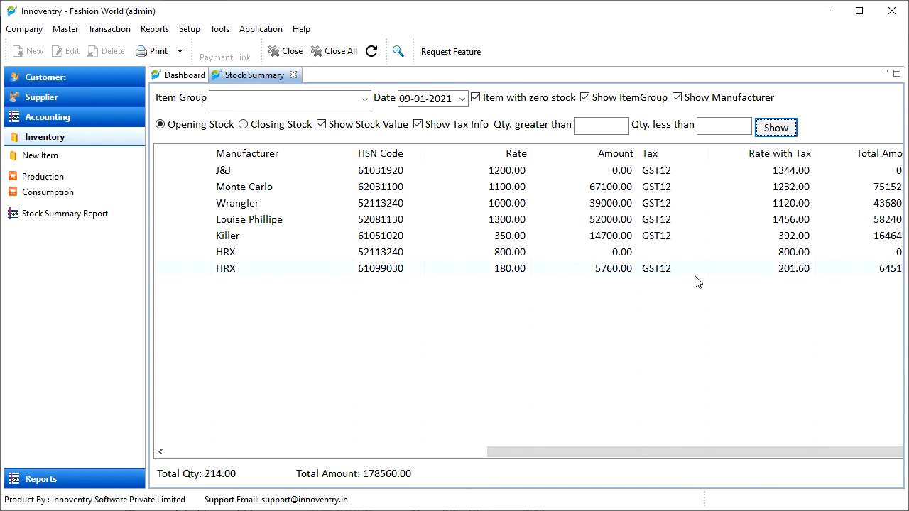
left_click_drag(714, 451, 355, 453)
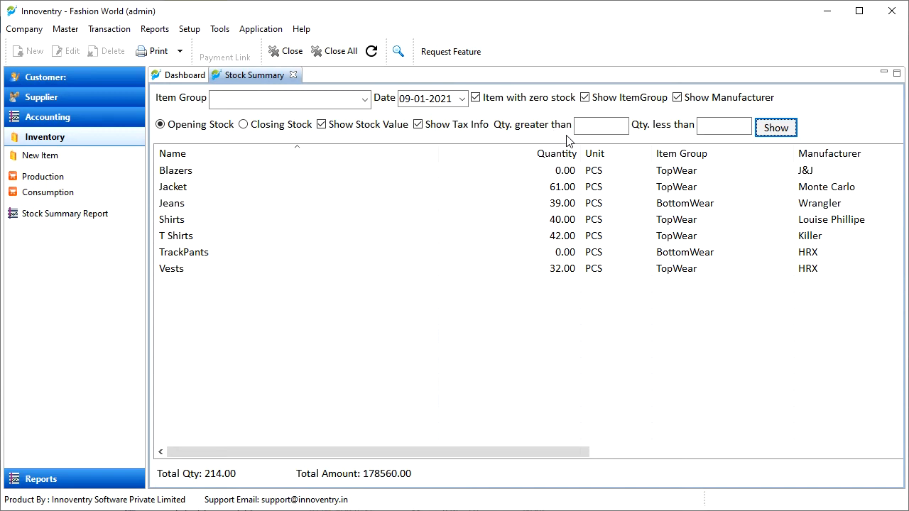
Limit the stock summary to quantities greater than 20 and less than 60, and regenerate it
left_click(591, 126)
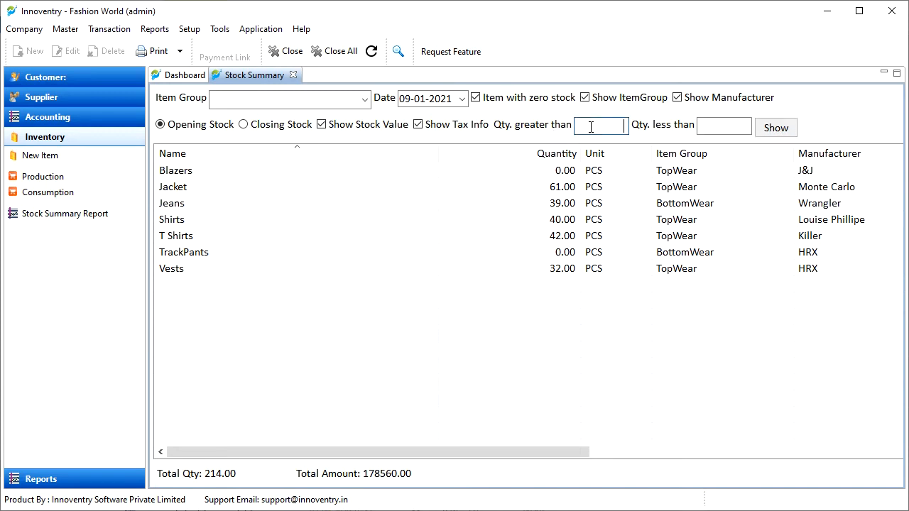
left_click(726, 127)
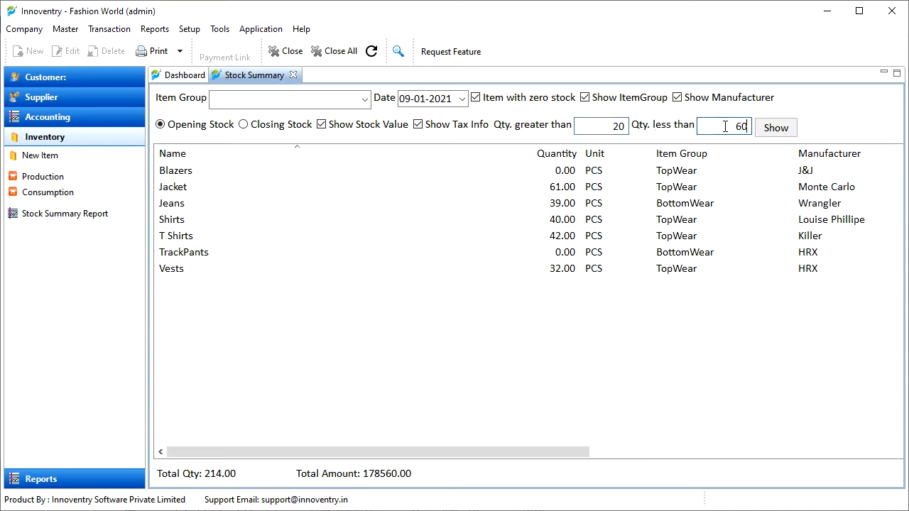
left_click(776, 130)
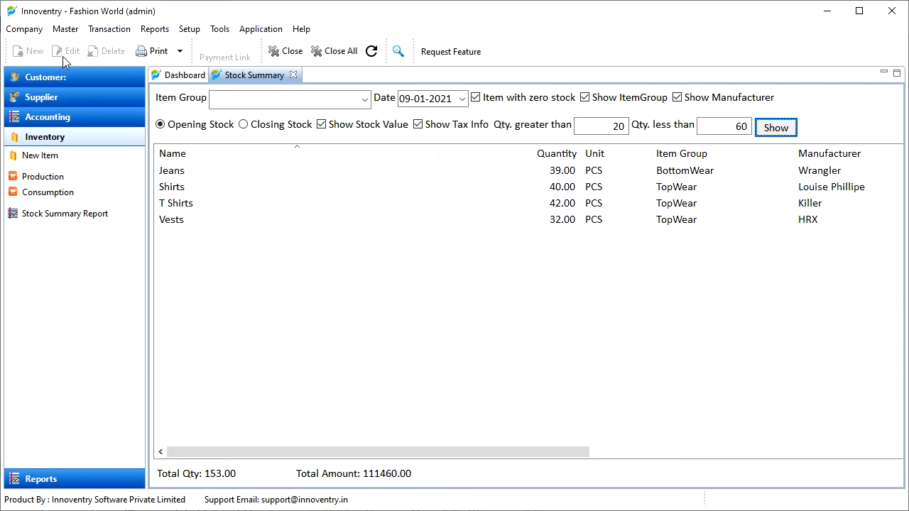
Open the Shirts item from the stock summary for editing, review its details, and close it without saving changes
left_click(227, 189)
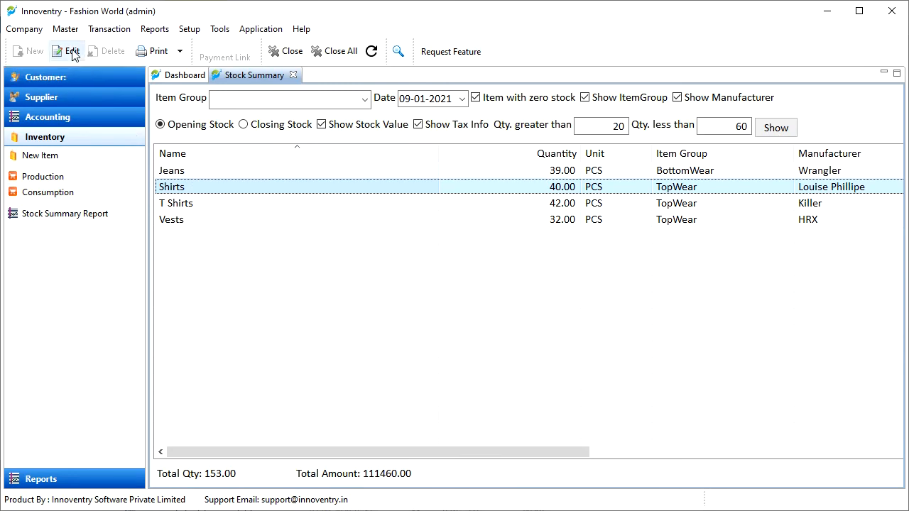
left_click(68, 51)
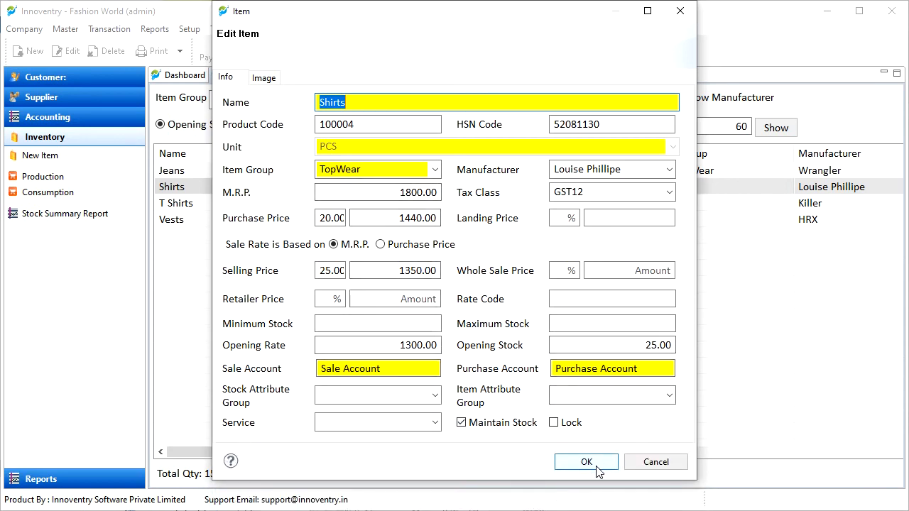
left_click(649, 466)
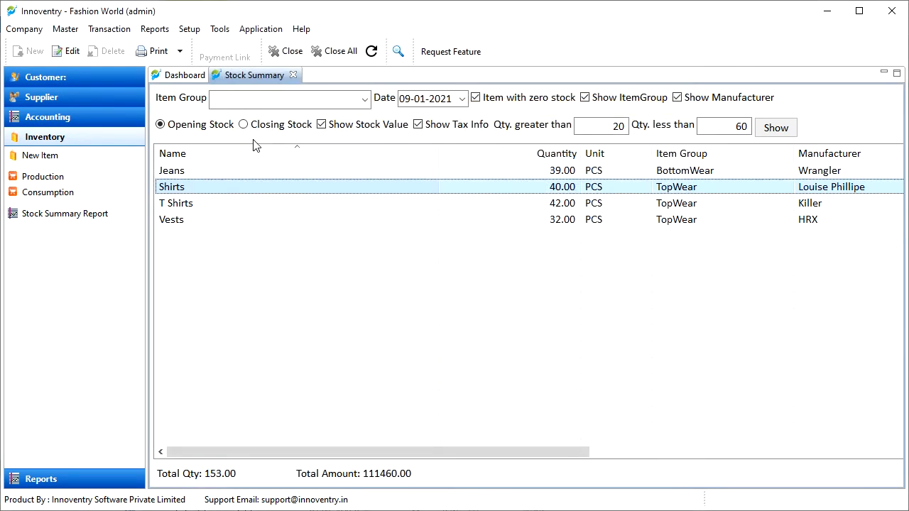
Preview the stock summary printout, close the preview, and view the report's other sharing and export options without choosing one
left_click(161, 51)
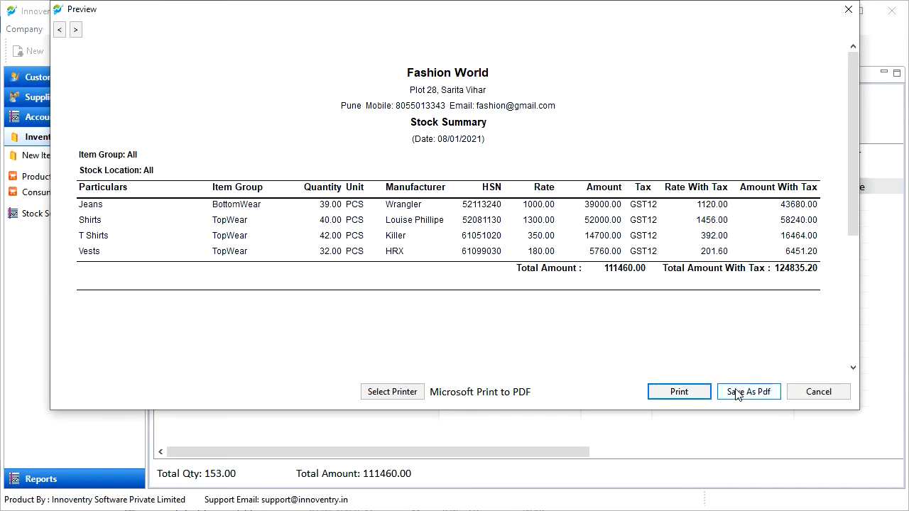
left_click(815, 398)
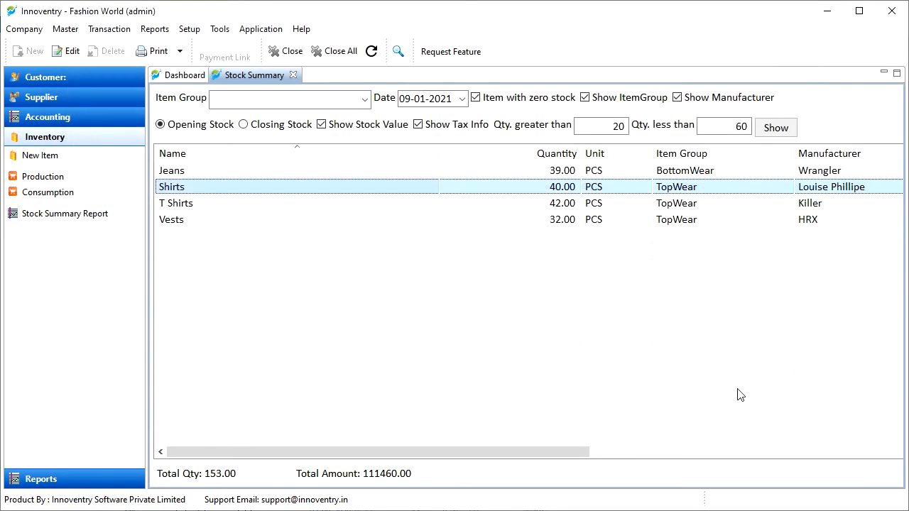
left_click(181, 52)
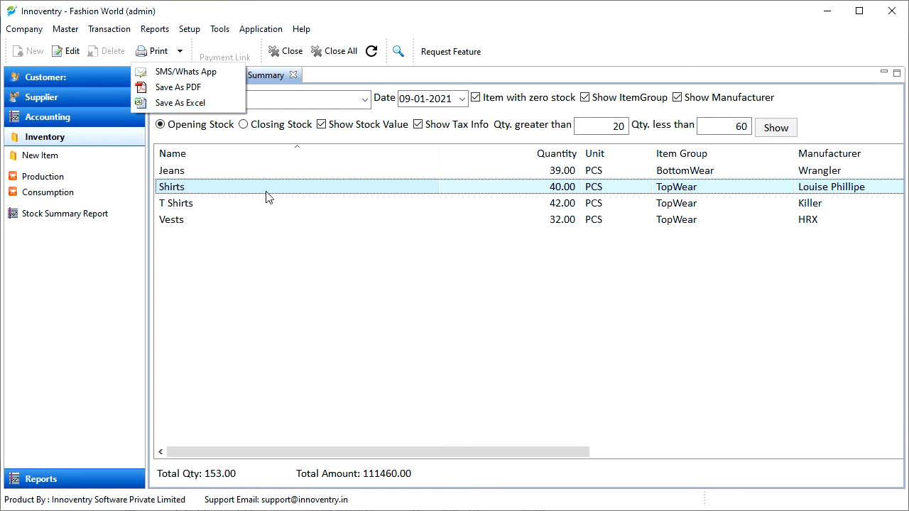
left_click(297, 274)
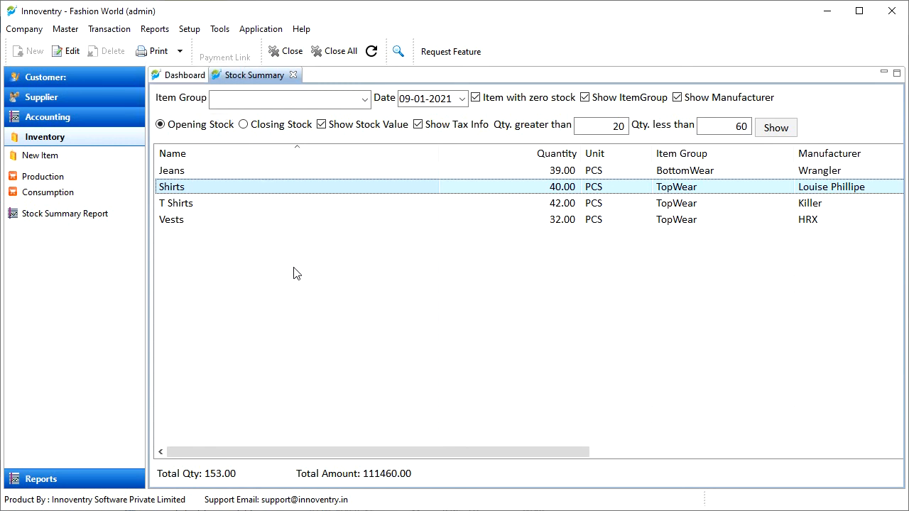